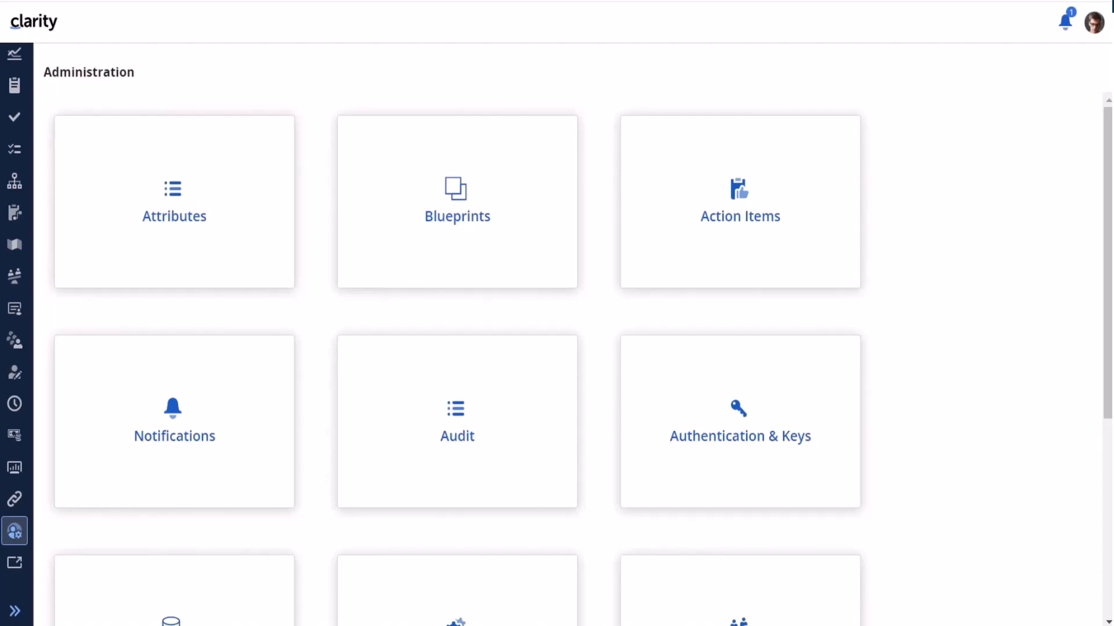
Open the Capital Expenditure Approval action item from the administration area and review its content, recipients, and decisions and actions.
{"action": "left_click", "coordinate": [731, 223]}
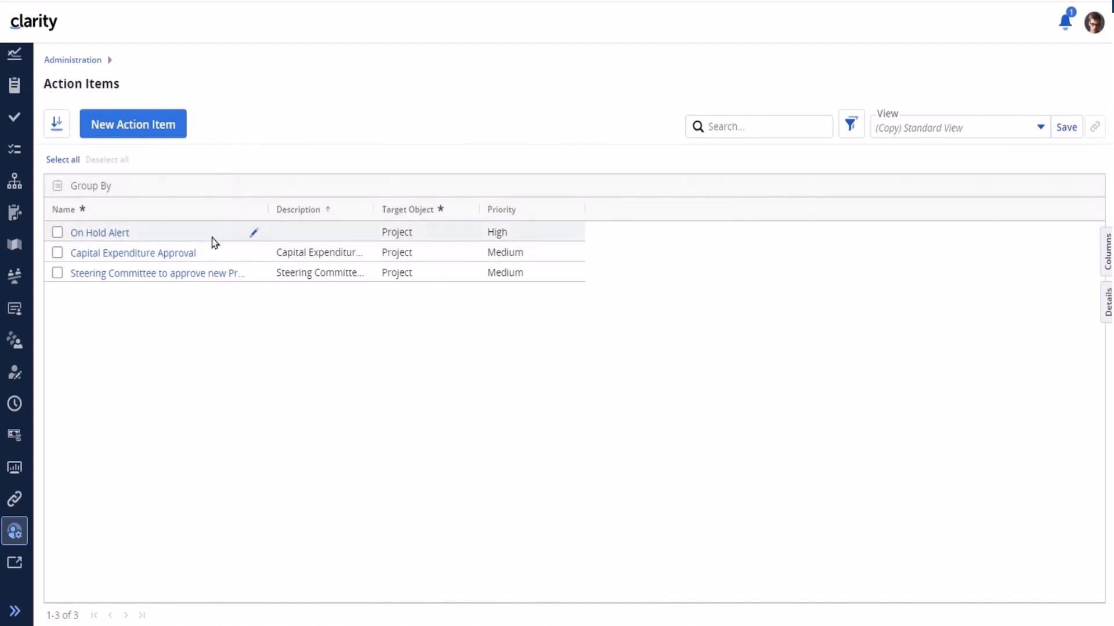
{"action": "left_click", "coordinate": [140, 255]}
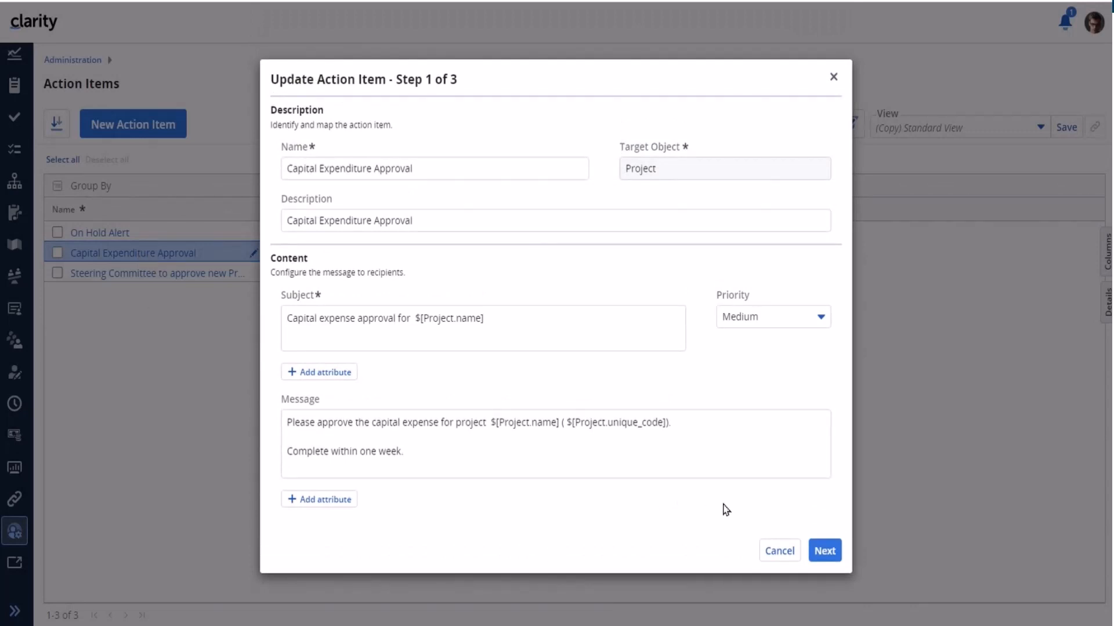
{"action": "left_click", "coordinate": [823, 550]}
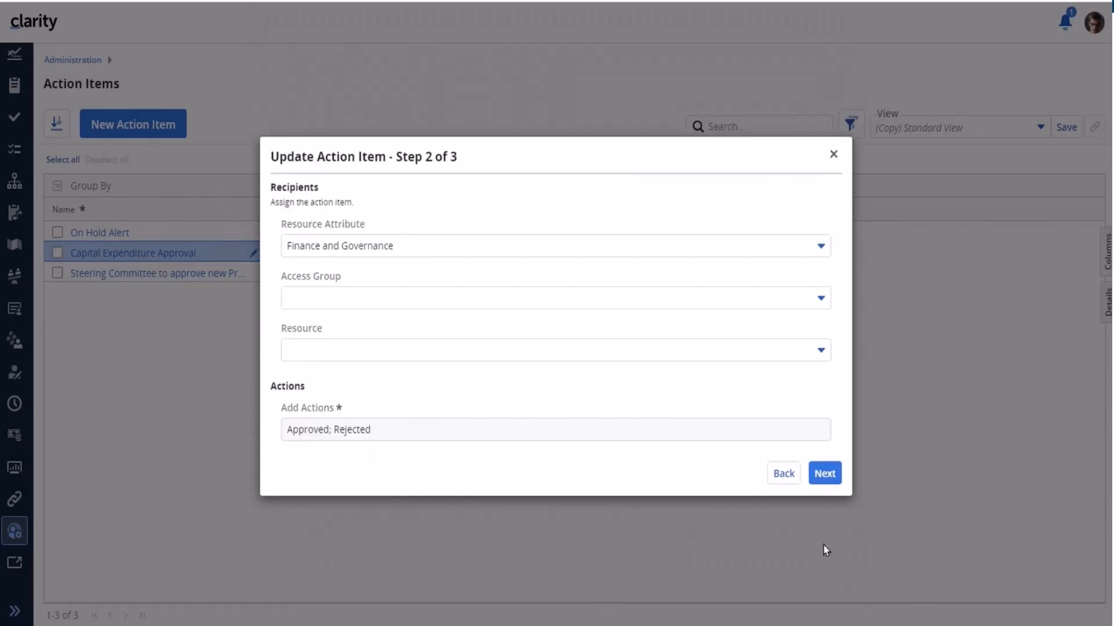
{"action": "left_click", "coordinate": [823, 474]}
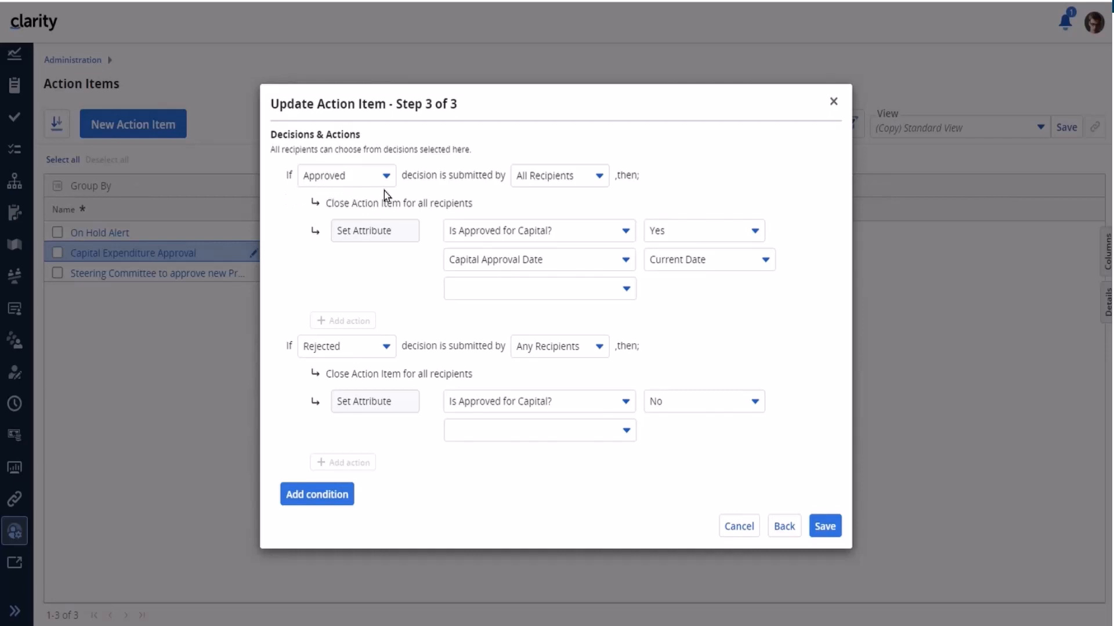
{"action": "mouse_move", "coordinate": [360, 255]}
Add a third condition to the action item for an Approved decision submitted by All Recipients.
{"action": "left_click", "coordinate": [313, 497]}
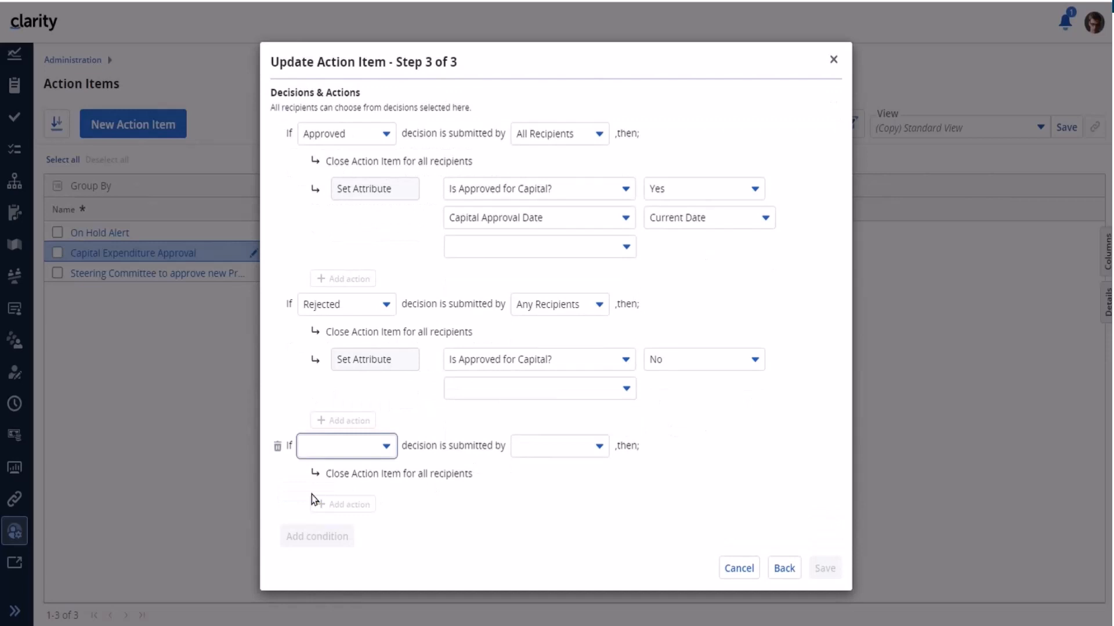
{"action": "left_click", "coordinate": [386, 451]}
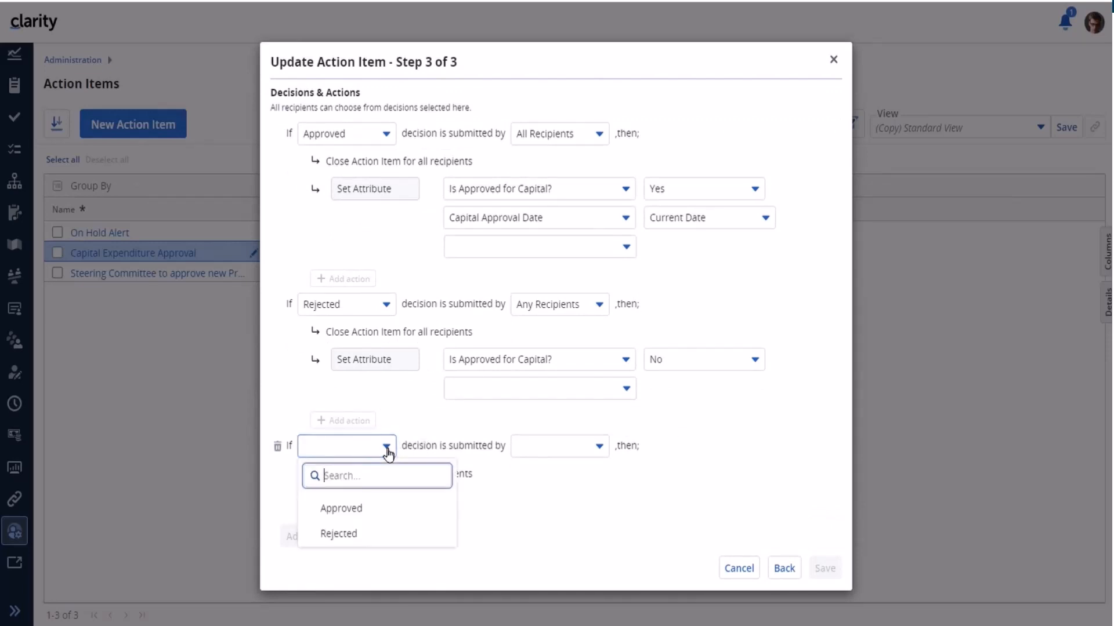
{"action": "left_click", "coordinate": [349, 509]}
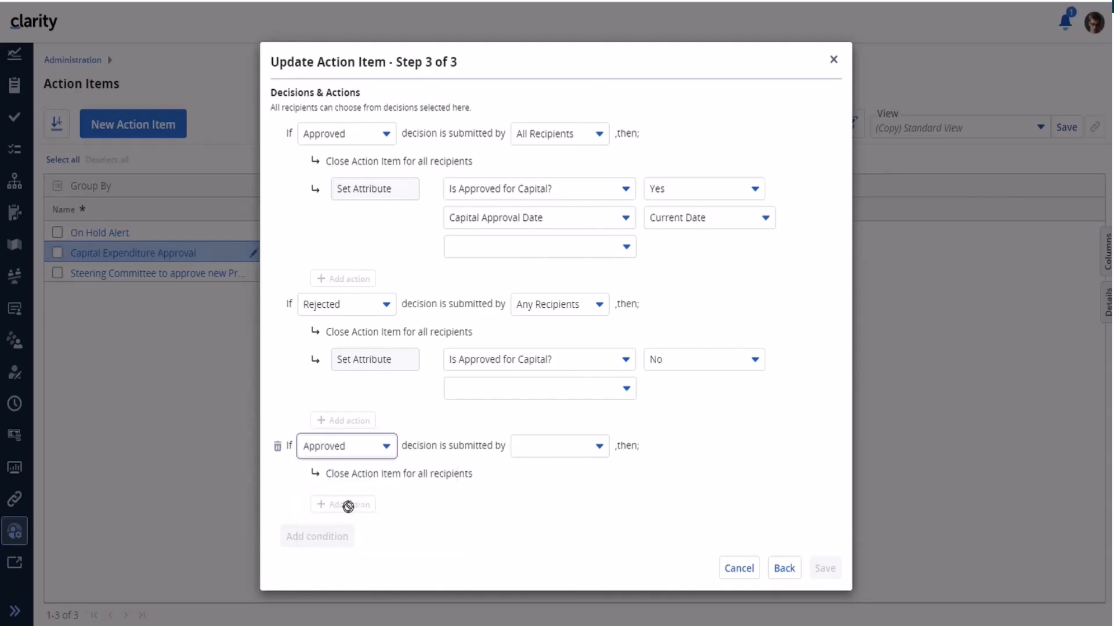
{"action": "left_click", "coordinate": [599, 448]}
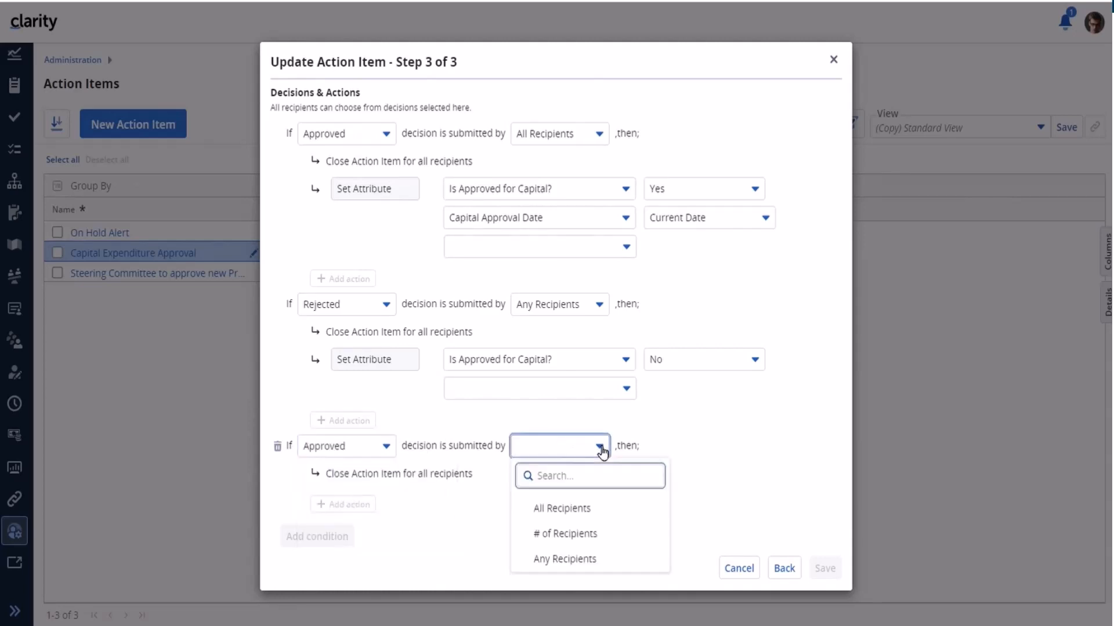
{"action": "left_click", "coordinate": [559, 509]}
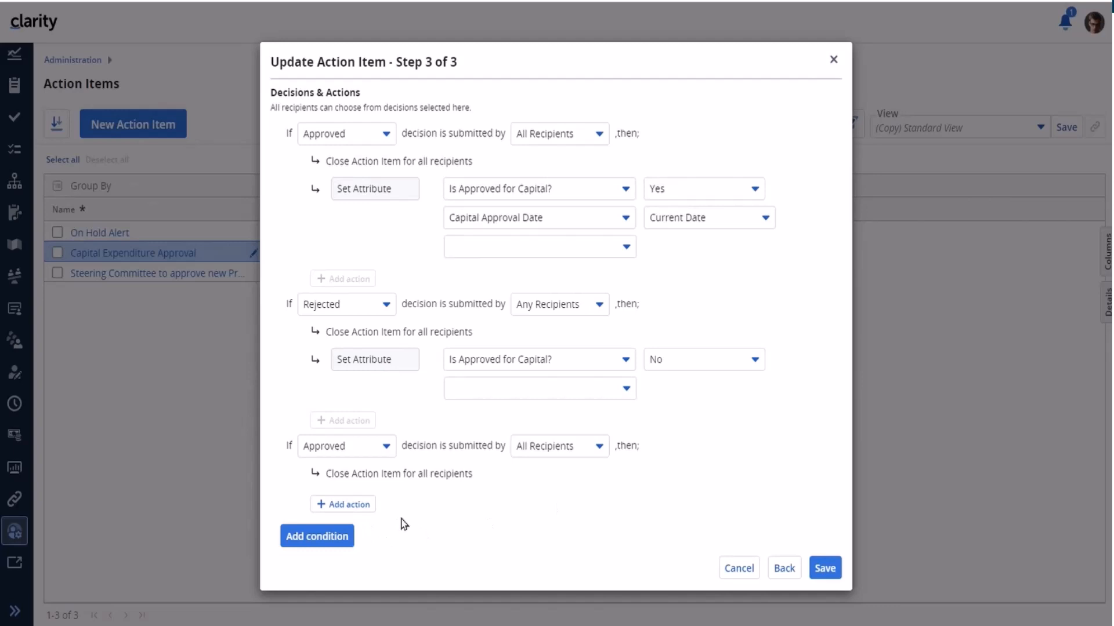
Add an action to the third condition that sets the Client attribute to Digital Dynamics.
{"action": "left_click", "coordinate": [365, 506]}
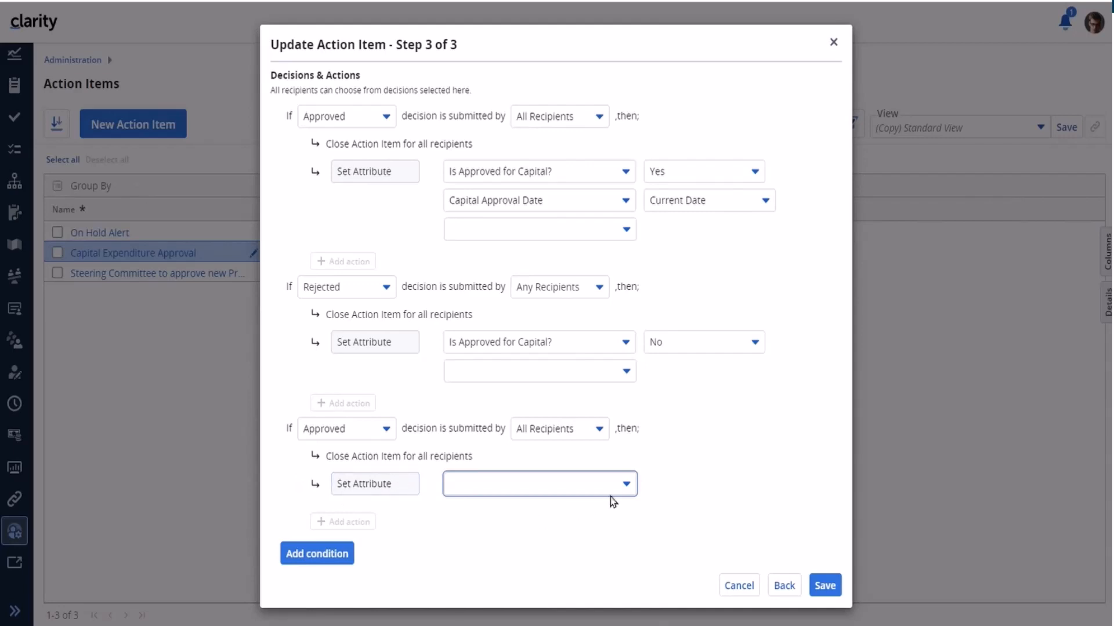
{"action": "left_click", "coordinate": [628, 487]}
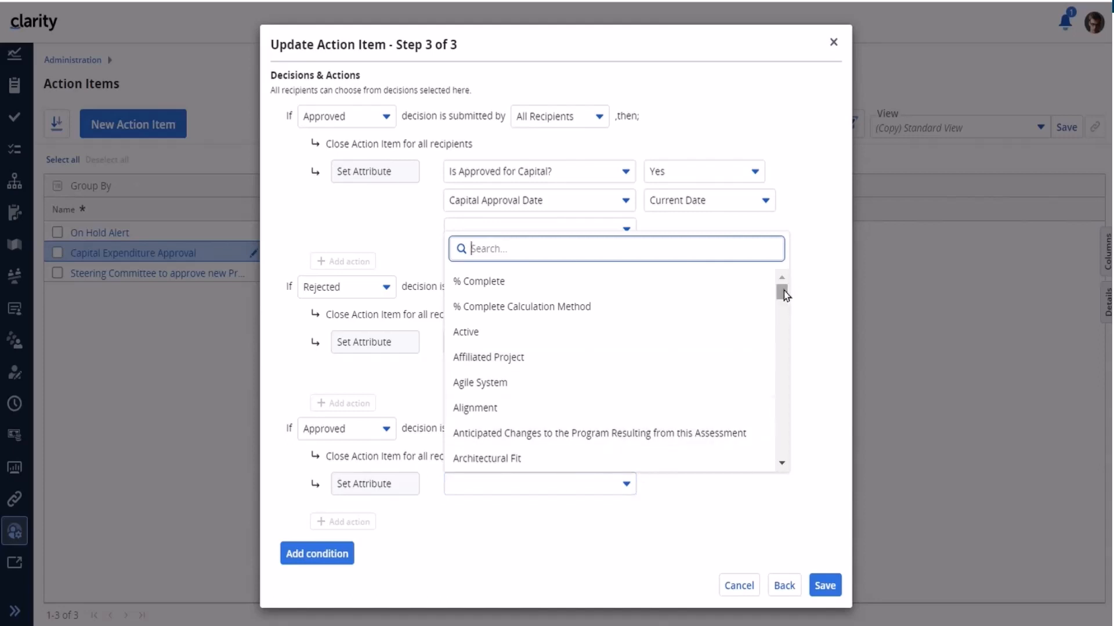
{"action": "left_click_drag", "start_coordinate": [783, 296], "coordinate": [782, 327]}
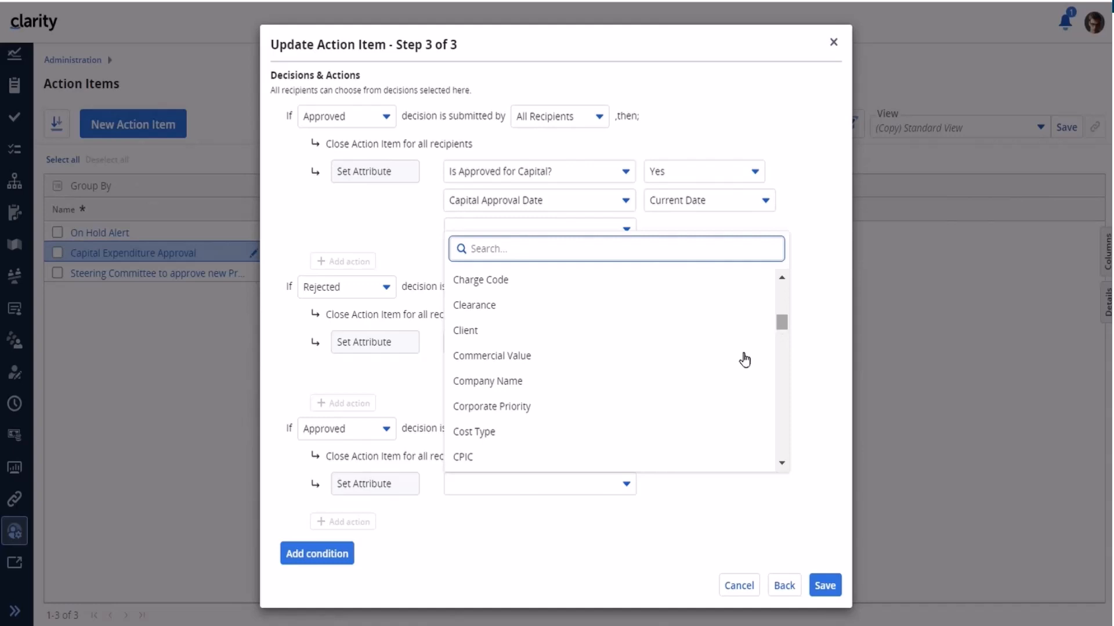
{"action": "left_click", "coordinate": [497, 332]}
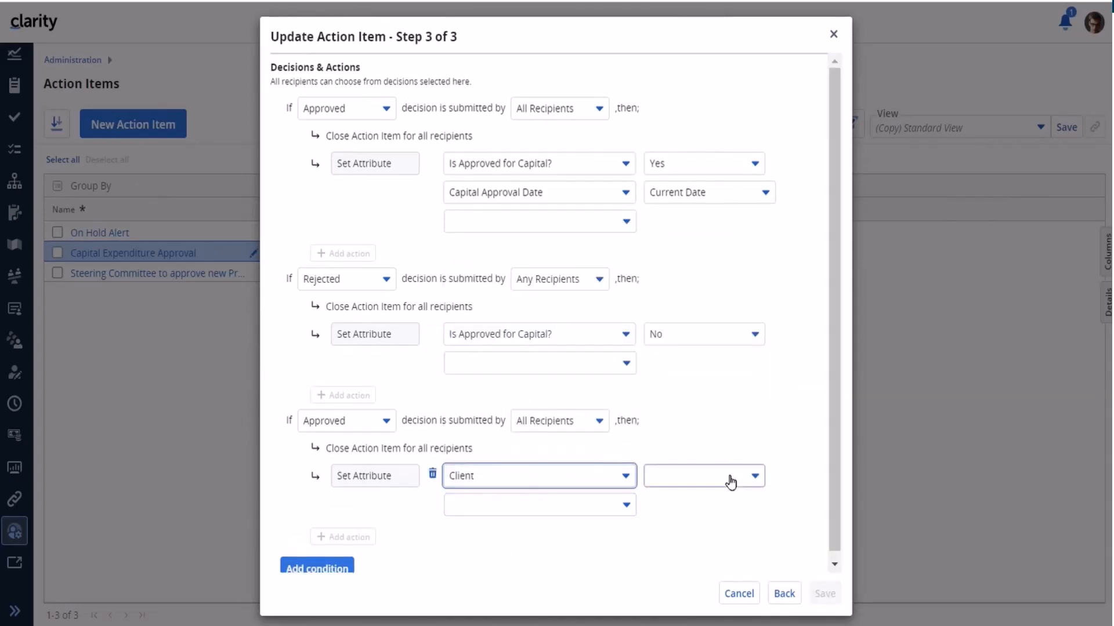
{"action": "left_click", "coordinate": [754, 478]}
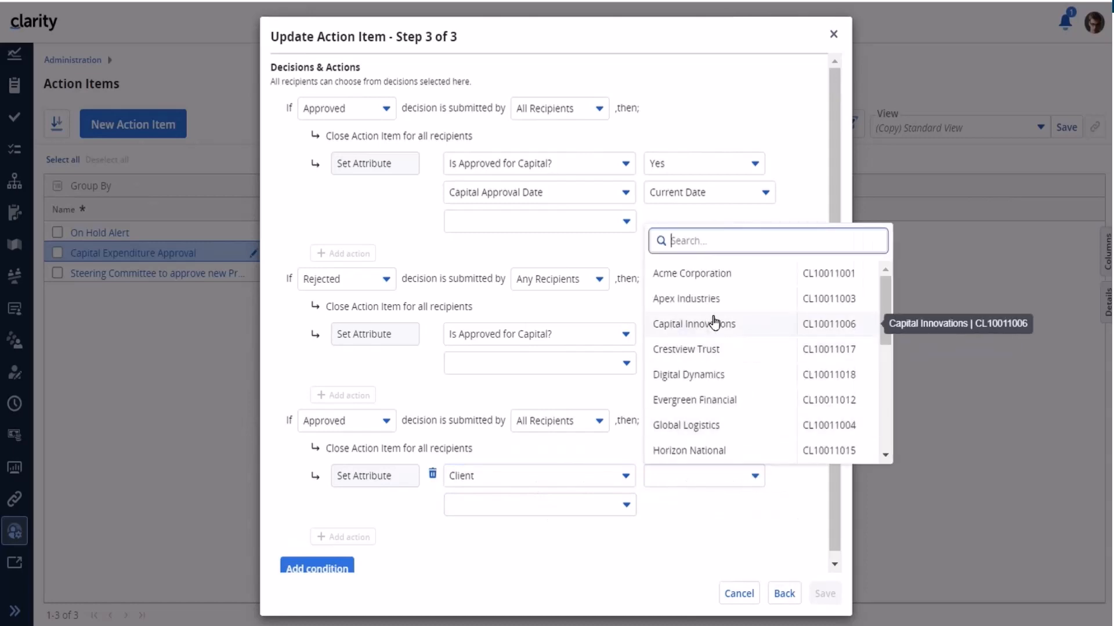
{"action": "left_click", "coordinate": [684, 375]}
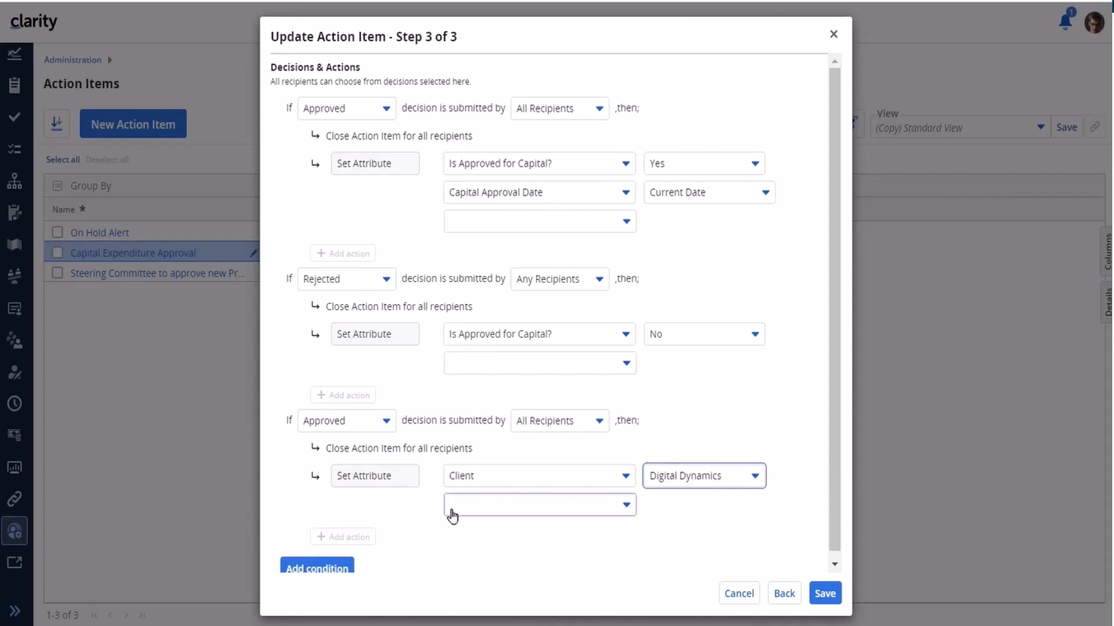
{"action": "left_click", "coordinate": [626, 517]}
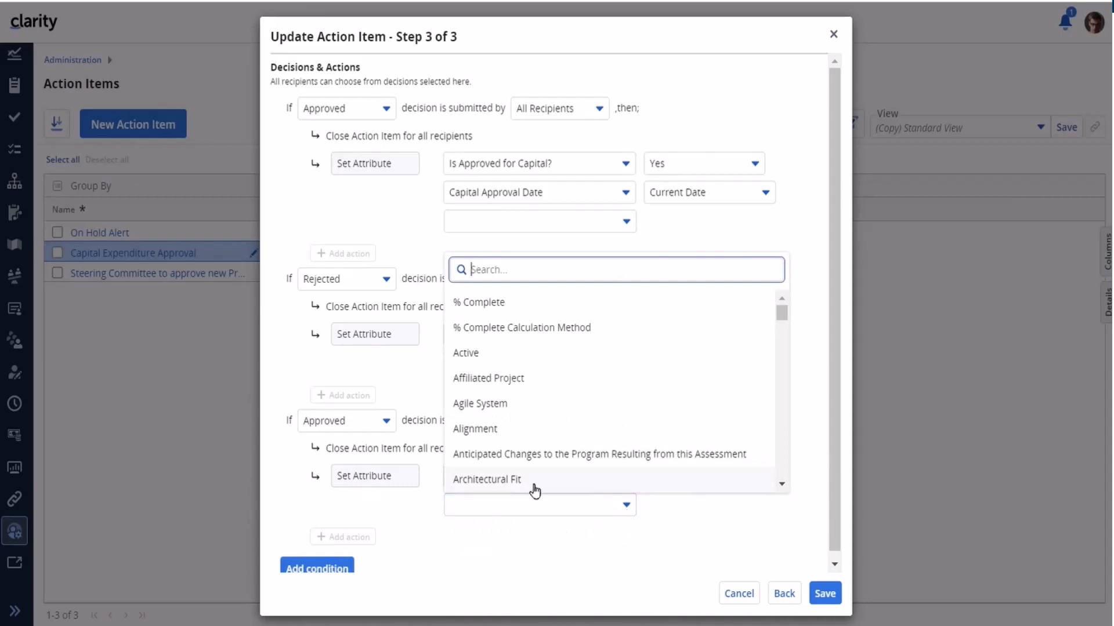
{"action": "left_click", "coordinate": [684, 530]}
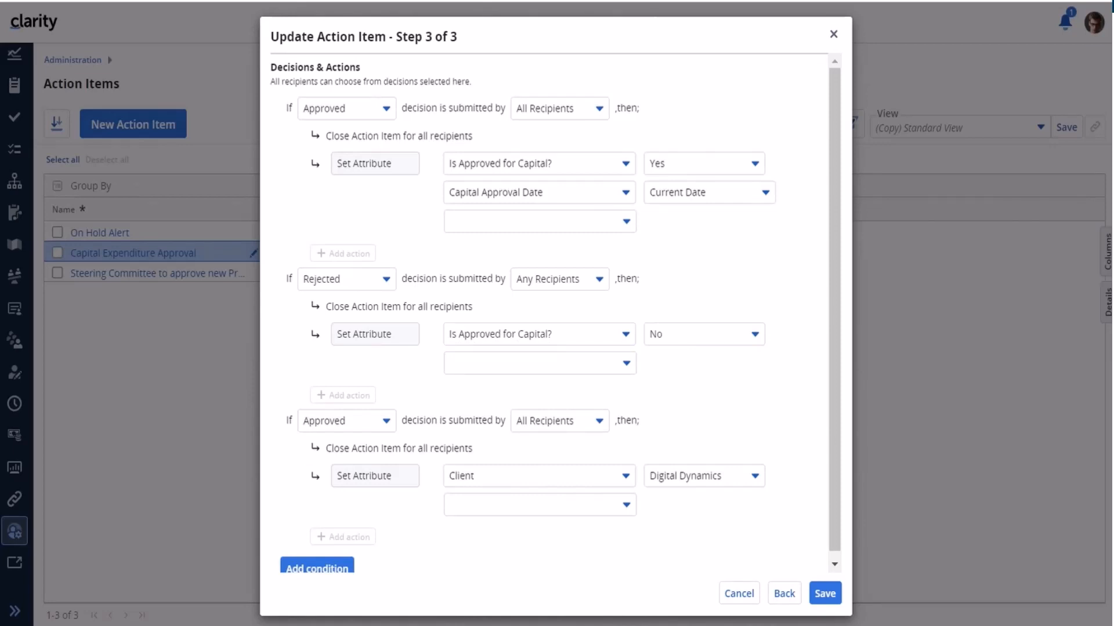
Delete the Client attribute action and the third condition, and close the action item without saving.
{"action": "mouse_move", "coordinate": [441, 203]}
{"action": "left_click", "coordinate": [301, 477]}
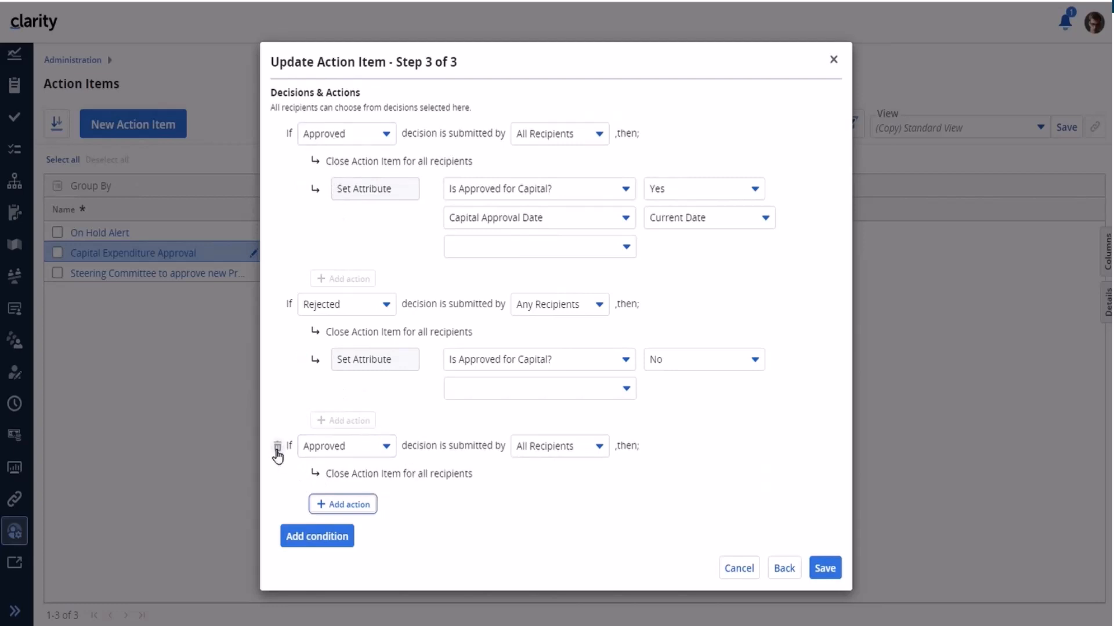
{"action": "left_click", "coordinate": [277, 447]}
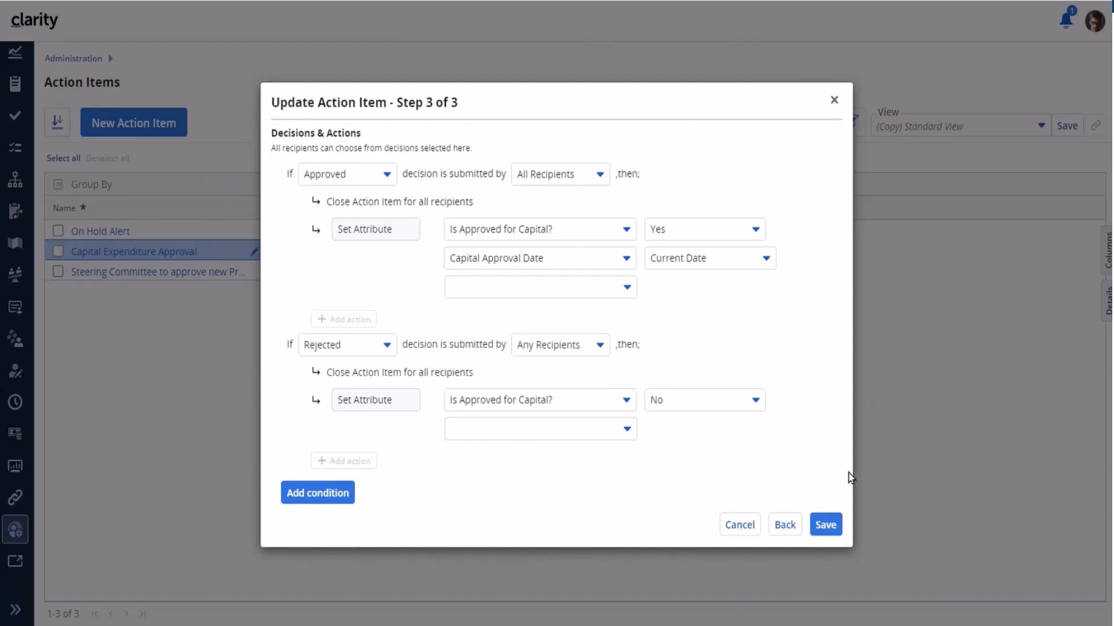
{"action": "left_click", "coordinate": [732, 525]}
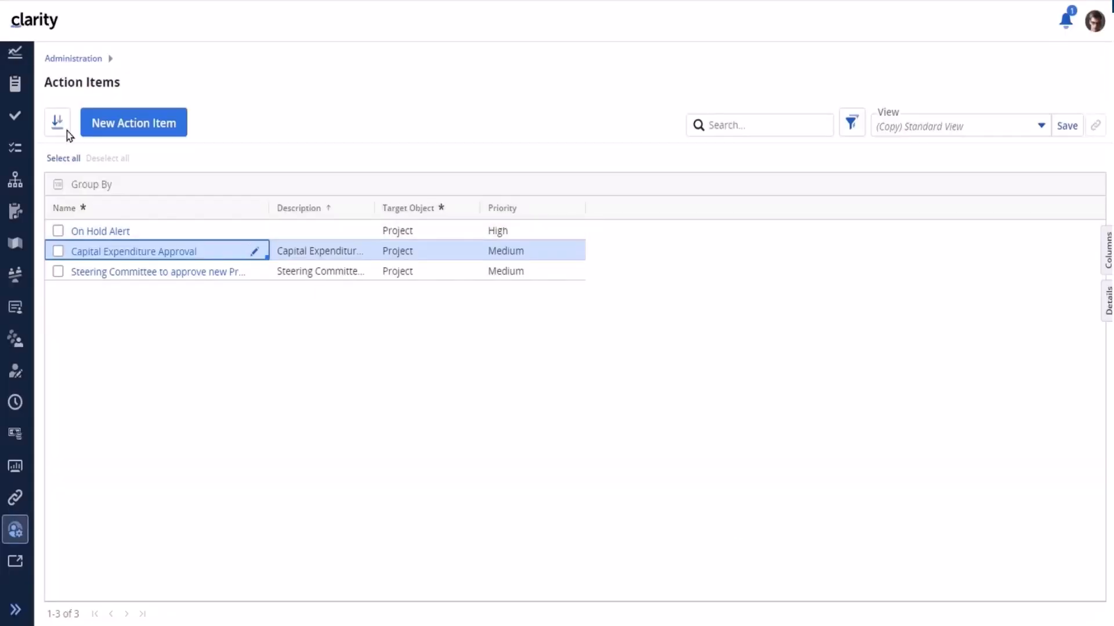
Review the decision history of the closed capital expense approval in the eCommerce Portal project, and return to the project list.
{"action": "left_click_drag", "start_coordinate": [37, 253], "coordinate": [38, 58]}
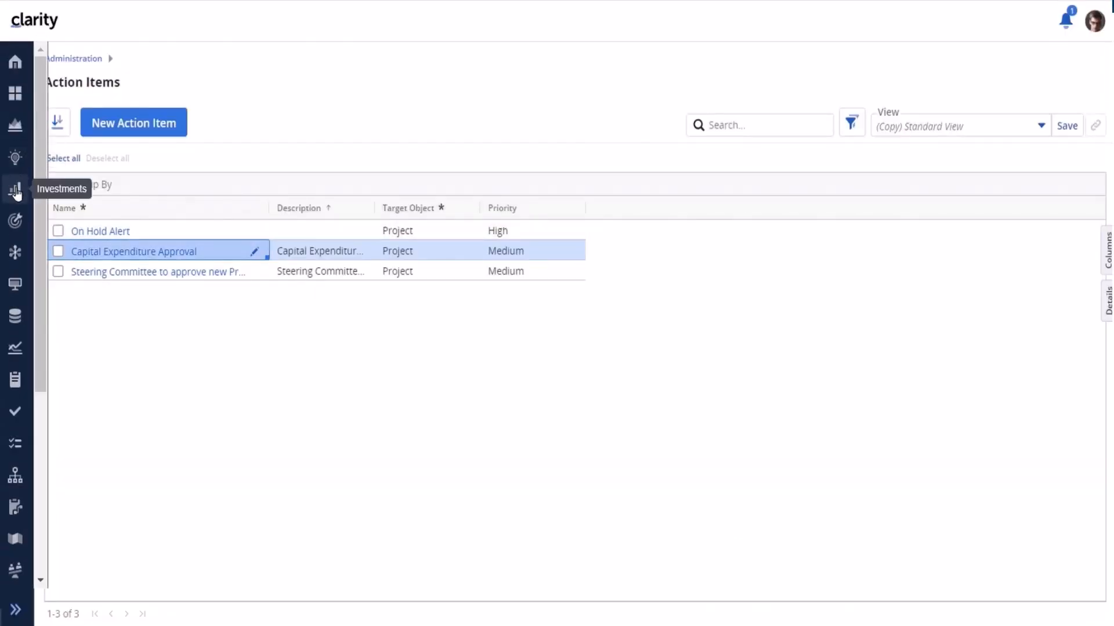
{"action": "left_click", "coordinate": [14, 126]}
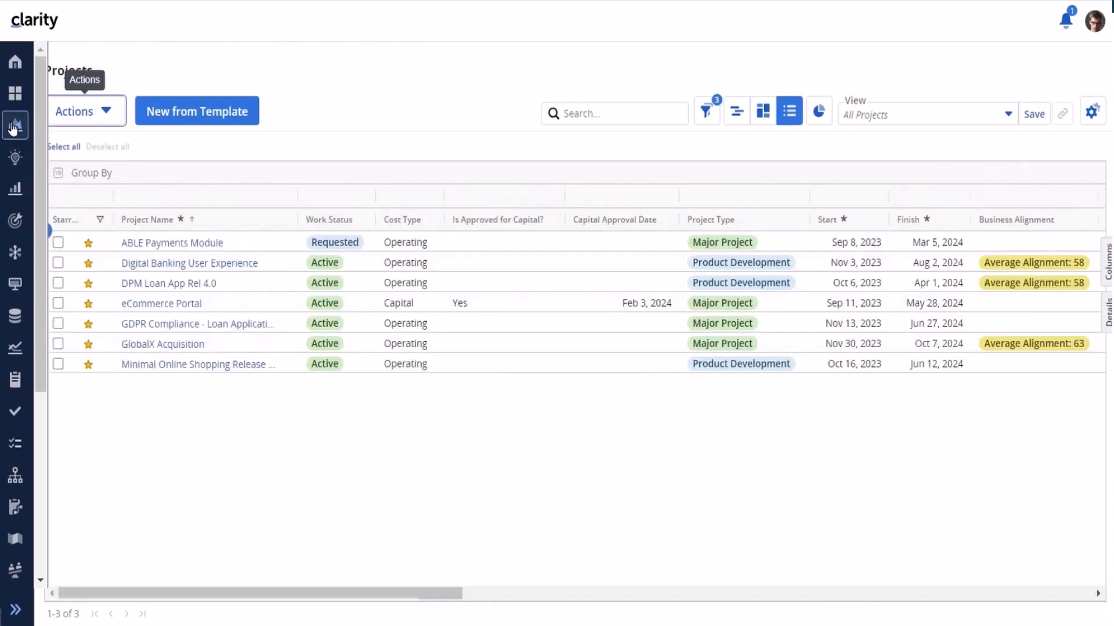
{"action": "left_click", "coordinate": [168, 306]}
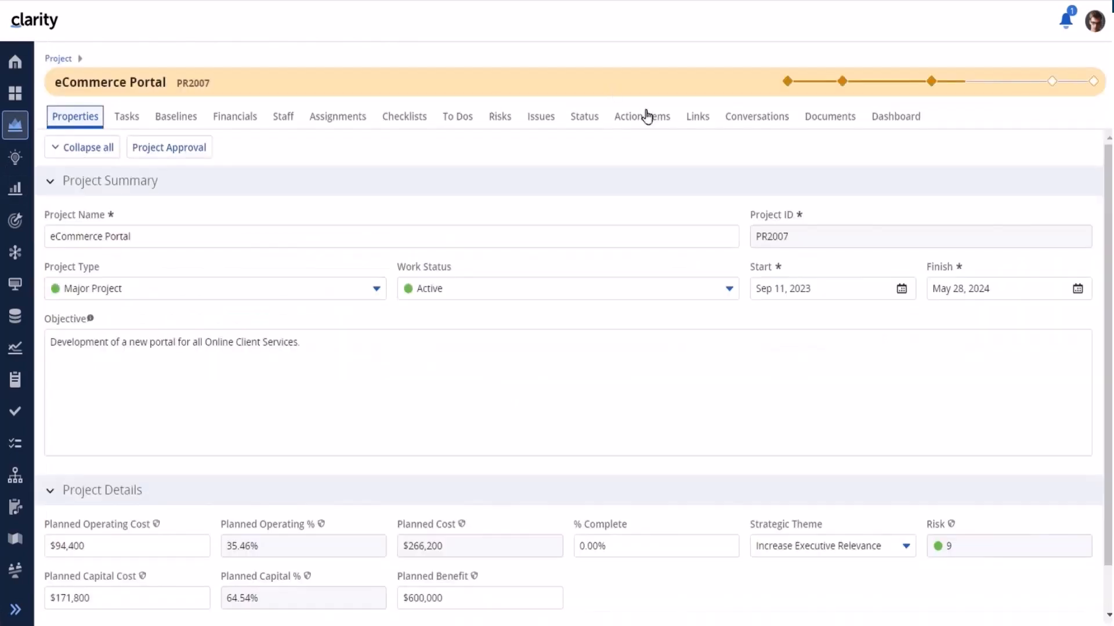
{"action": "left_click", "coordinate": [648, 115]}
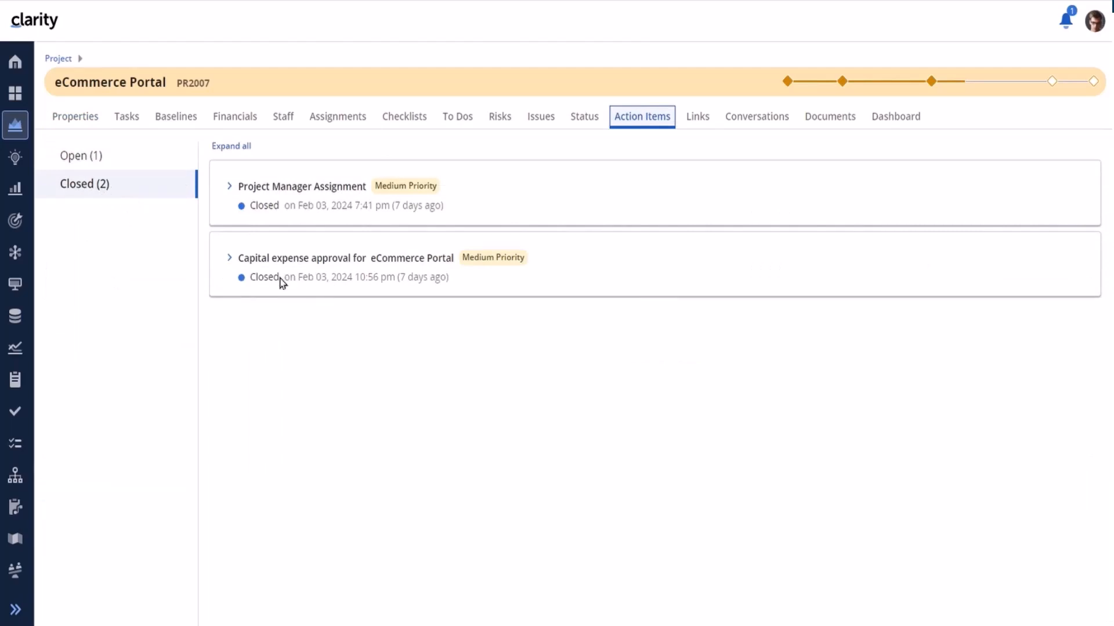
{"action": "left_click", "coordinate": [227, 261]}
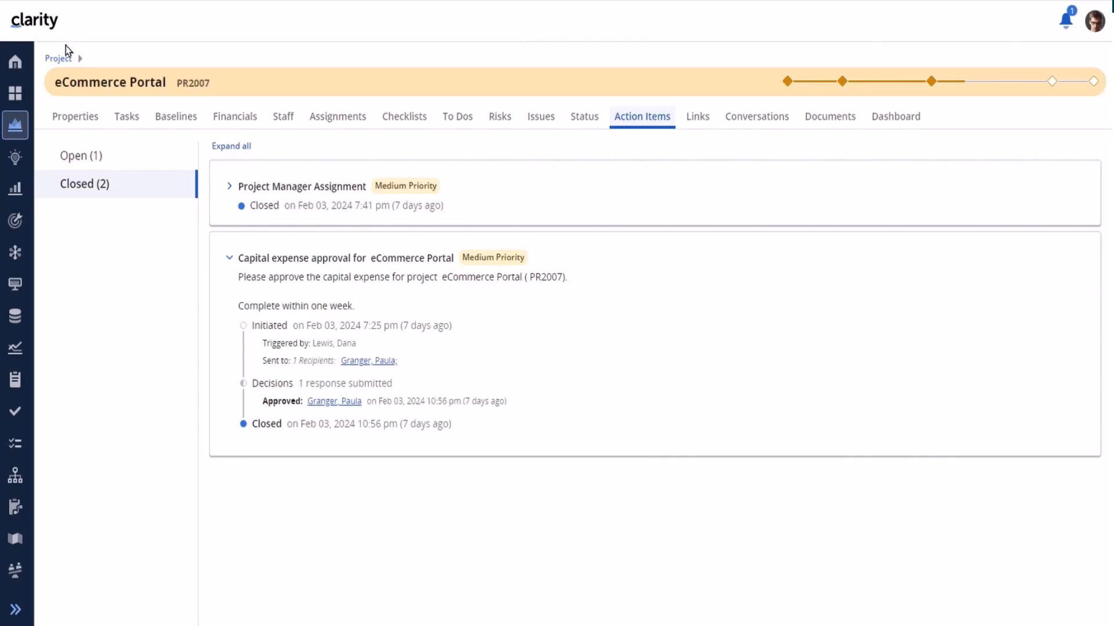
{"action": "left_click", "coordinate": [58, 59]}
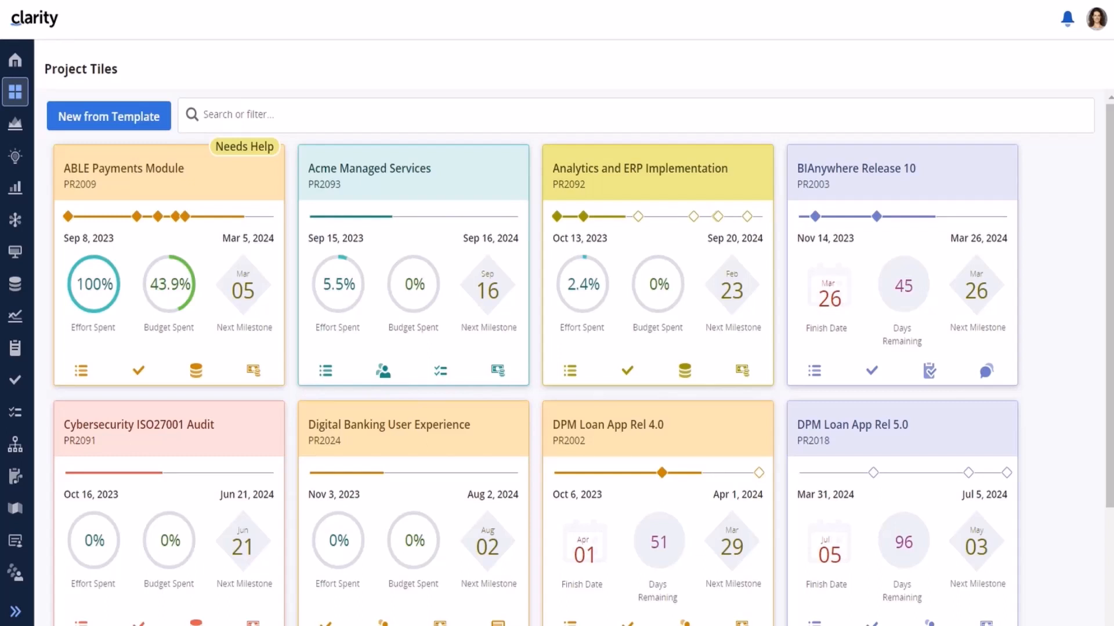
Enable email notifications for Action Items in the personal settings and close the settings.
{"action": "left_click", "coordinate": [1097, 24]}
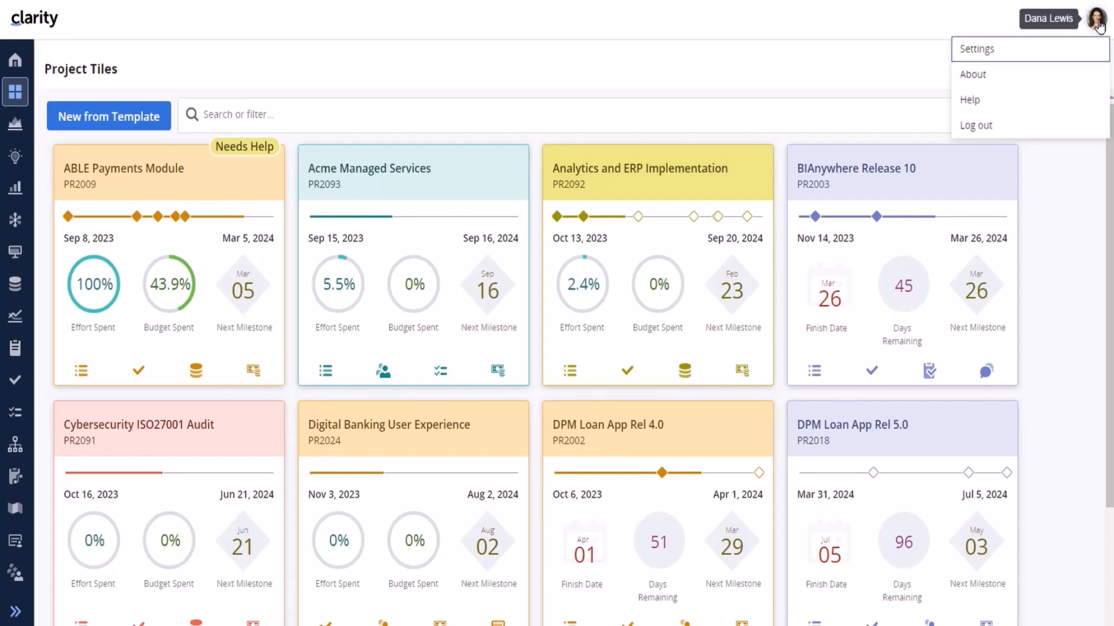
{"action": "left_click", "coordinate": [984, 51]}
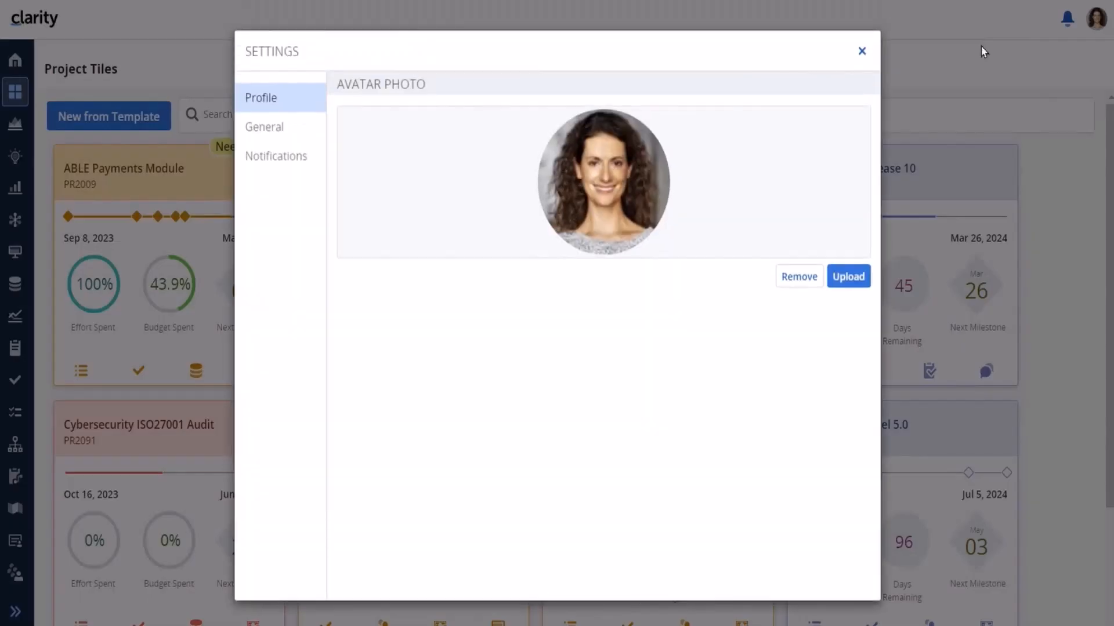
{"action": "left_click", "coordinate": [273, 153]}
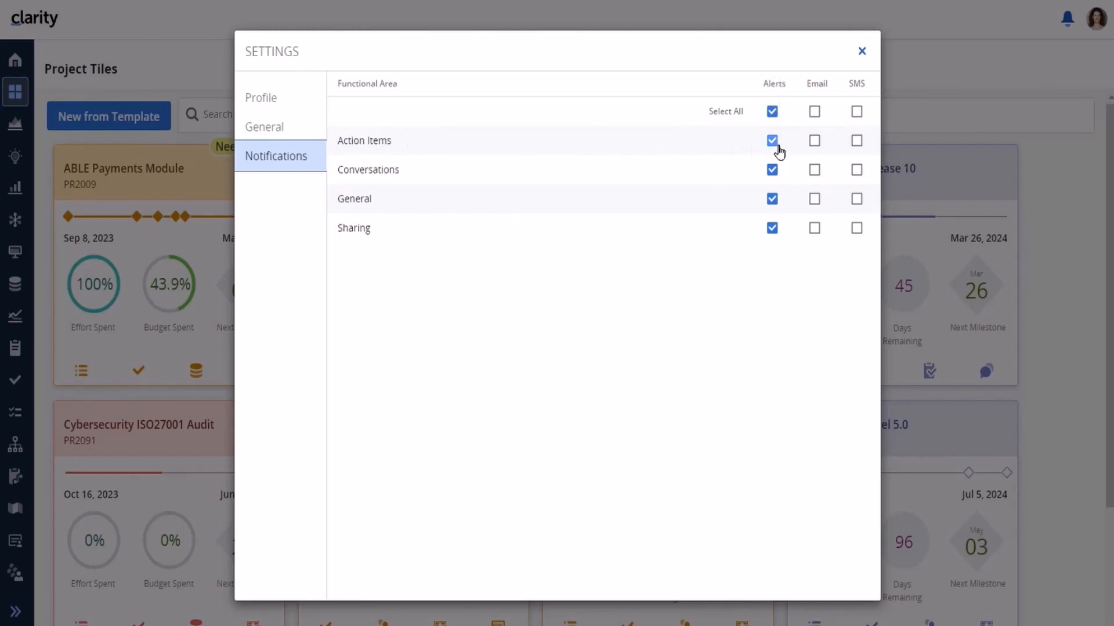
{"action": "left_click", "coordinate": [815, 142]}
{"action": "left_click", "coordinate": [861, 51]}
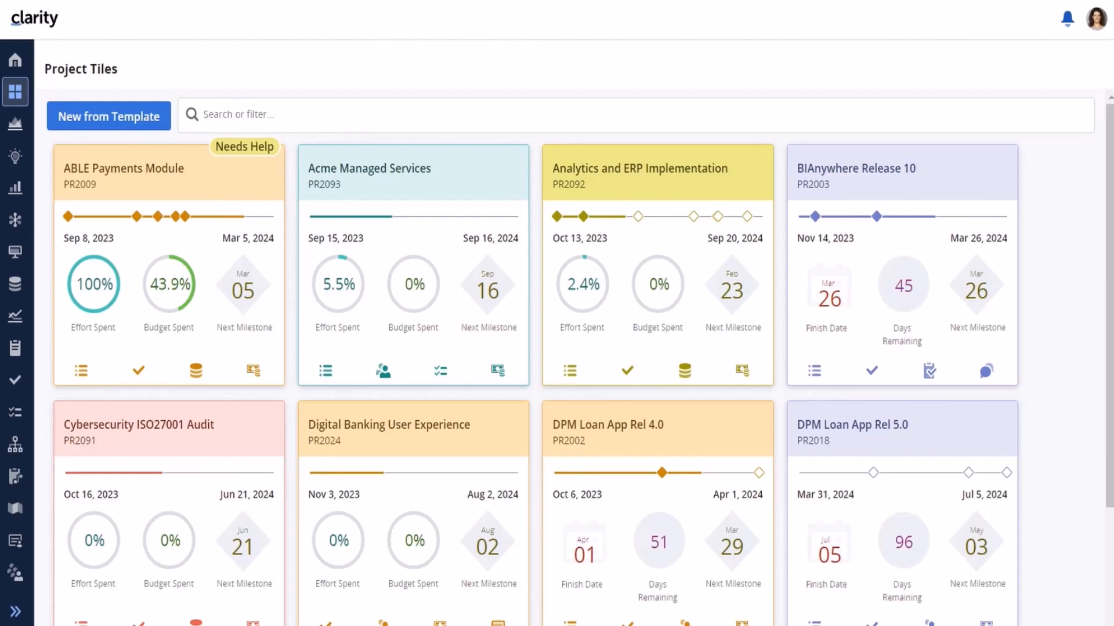
Open the notification about the Cybersecurity ISO27001 Audit project being placed On Hold.
{"action": "left_click", "coordinate": [1067, 26]}
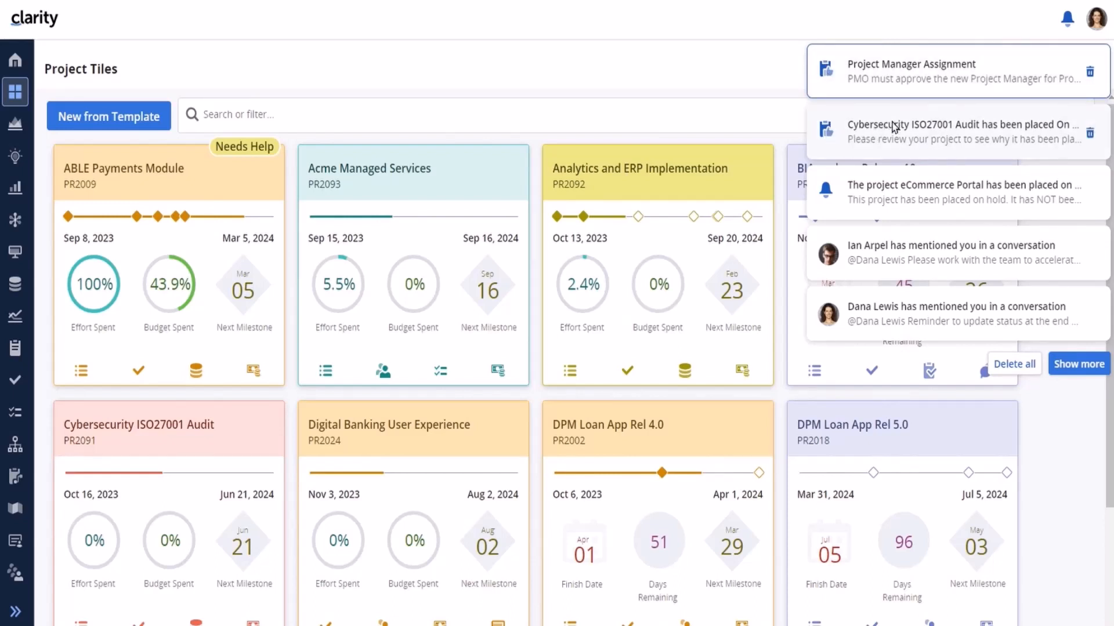
{"action": "left_click", "coordinate": [951, 125]}
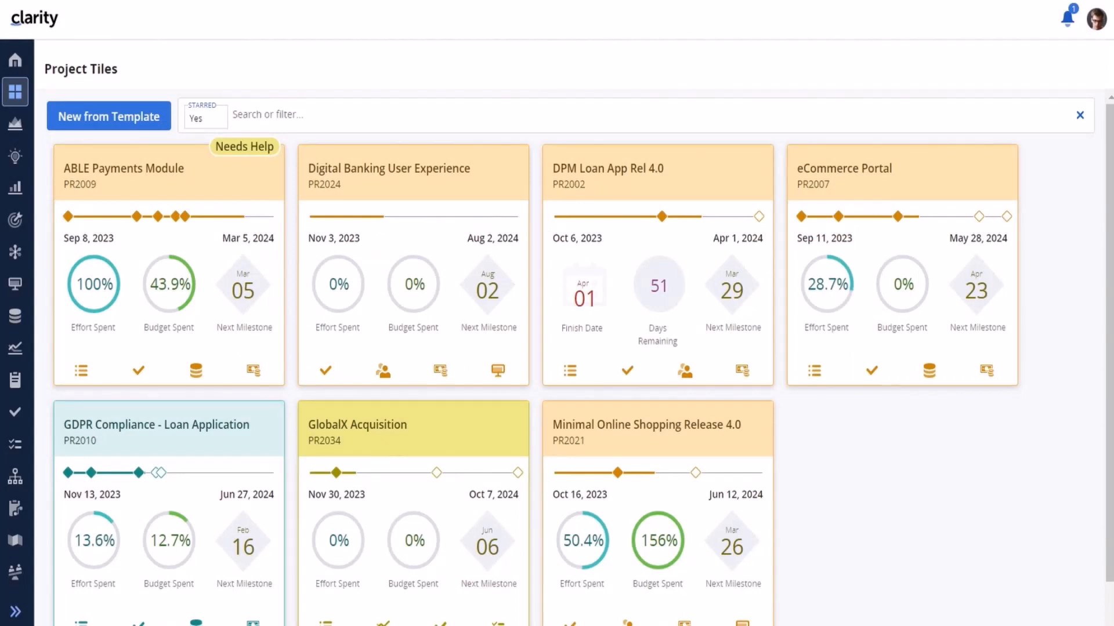
View the open action items of the eCommerce Portal project.
{"action": "left_click", "coordinate": [891, 179]}
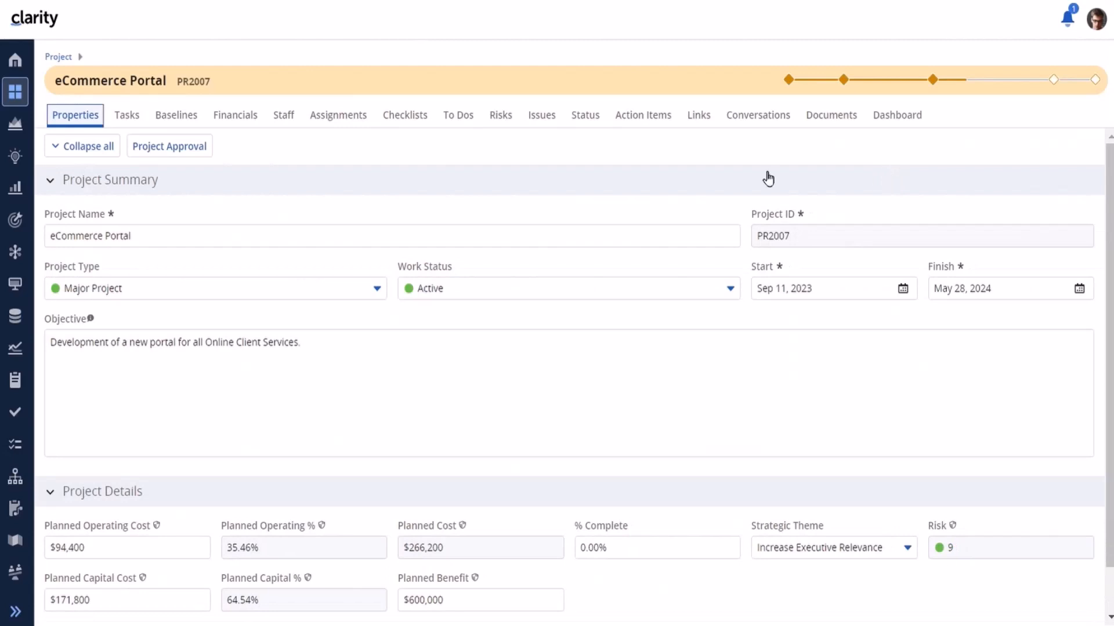
{"action": "left_click", "coordinate": [655, 115]}
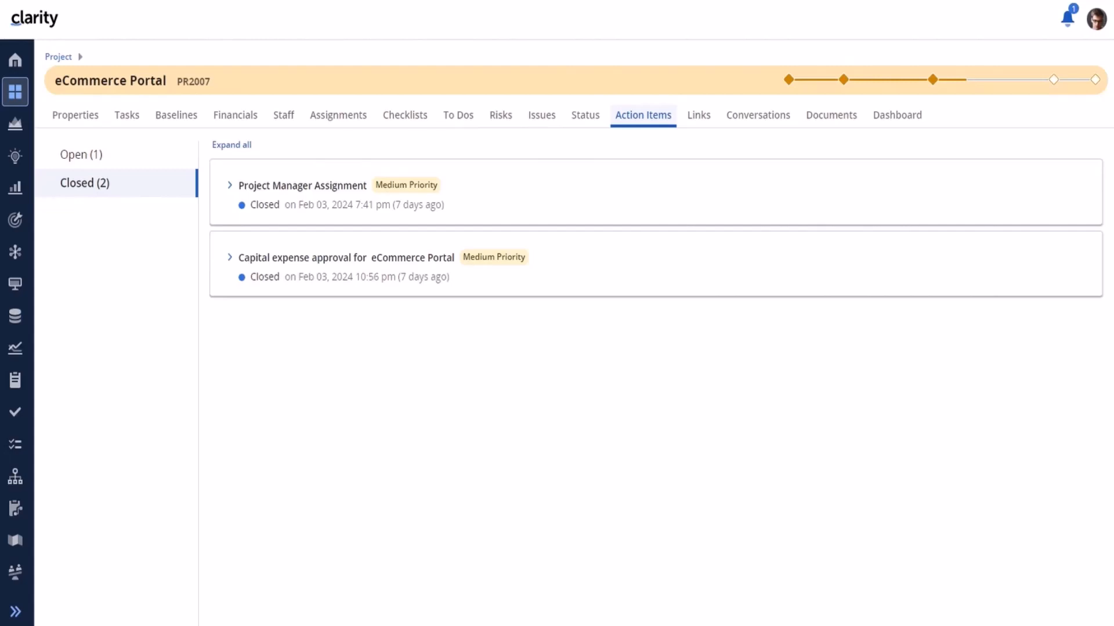
{"action": "left_click", "coordinate": [76, 159]}
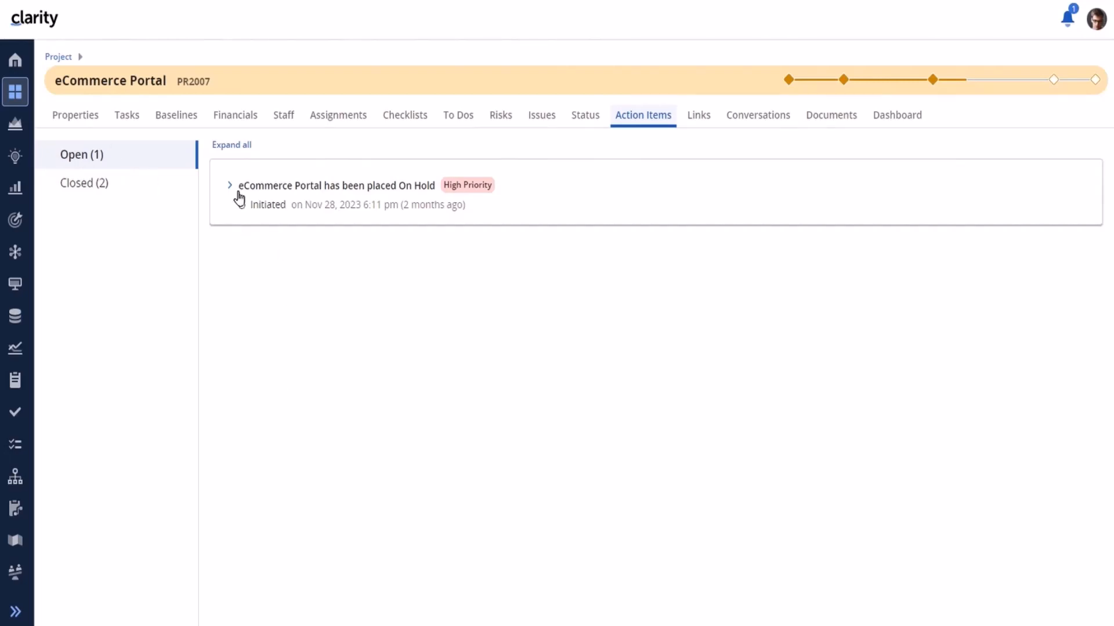
Expand the full details of all open and all closed action items of the eCommerce Portal project.
{"action": "left_click", "coordinate": [227, 143]}
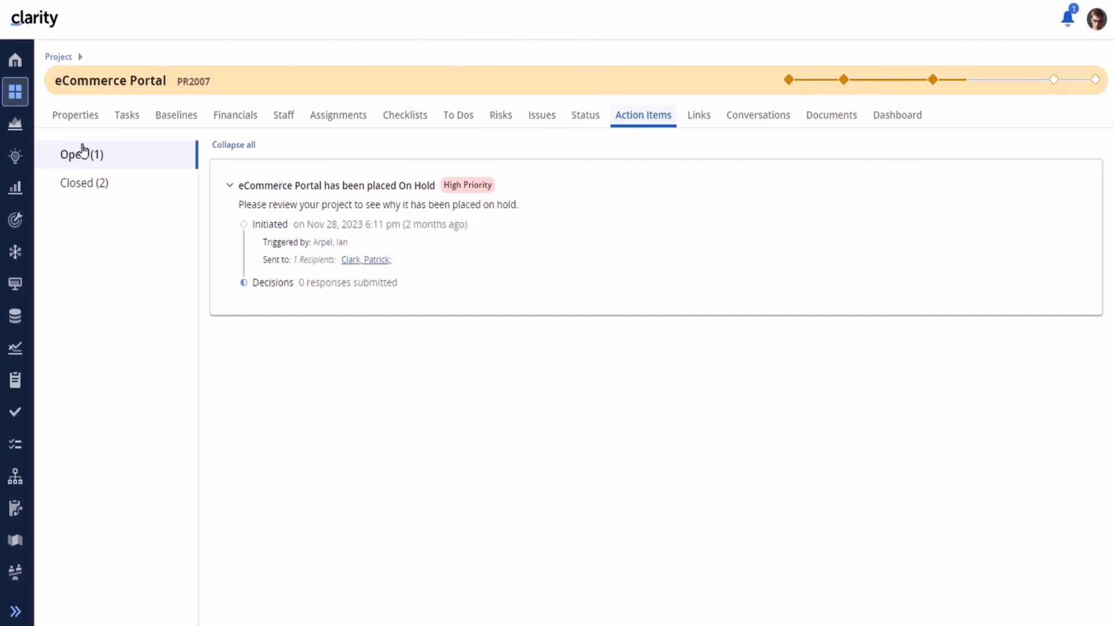
{"action": "left_click", "coordinate": [83, 185]}
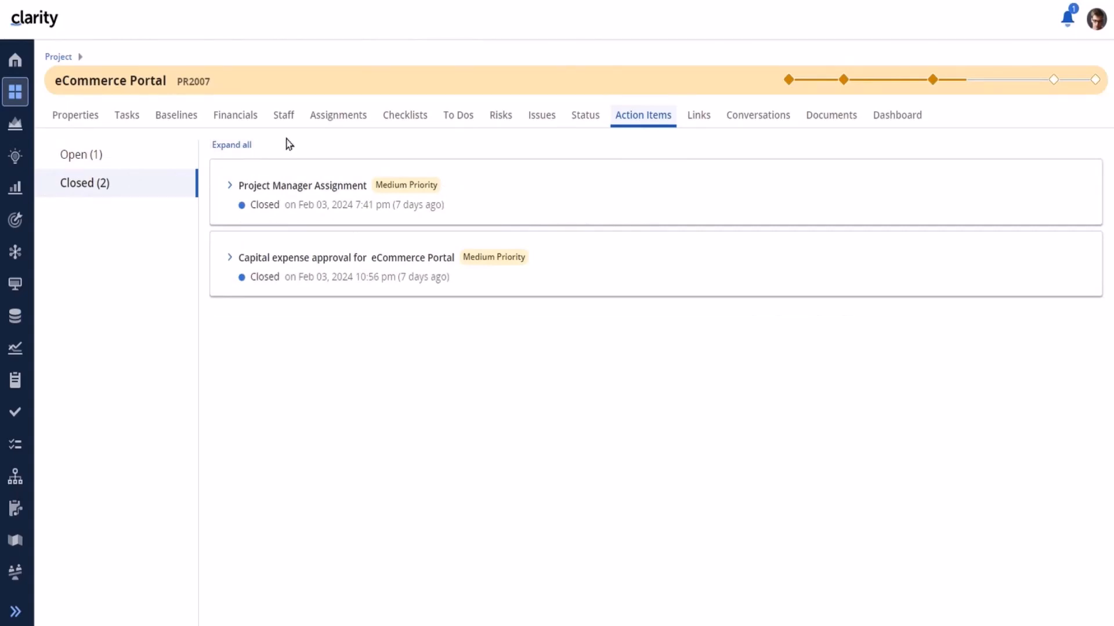
{"action": "left_click", "coordinate": [234, 146]}
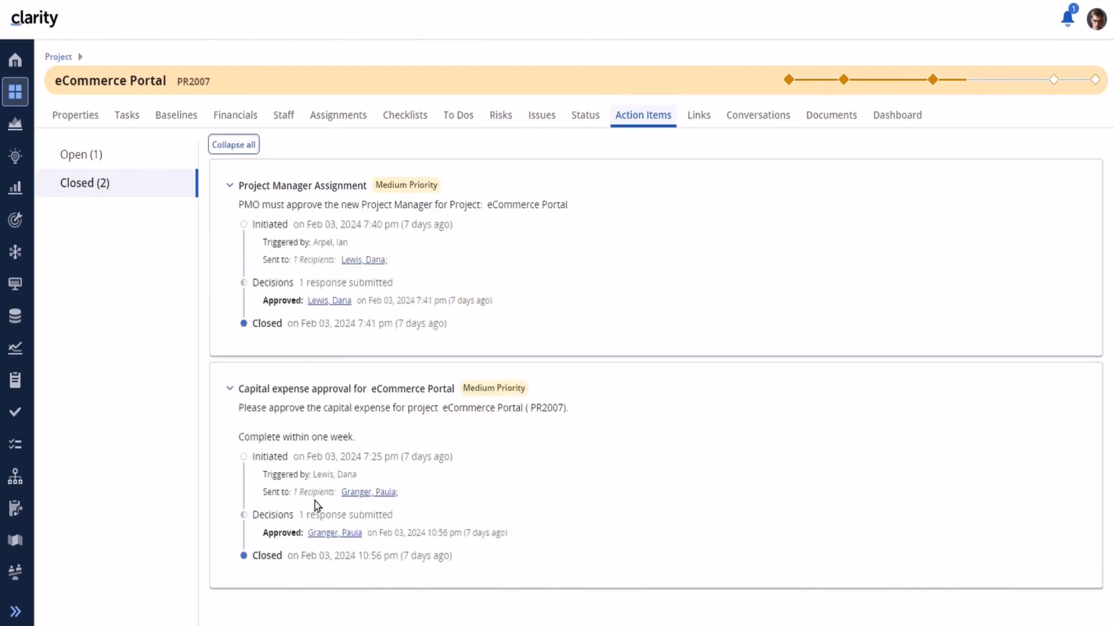
Revisit the open and closed action items, leaving only the closed capital expense approval for eCommerce Portal expanded.
{"action": "left_click", "coordinate": [77, 154]}
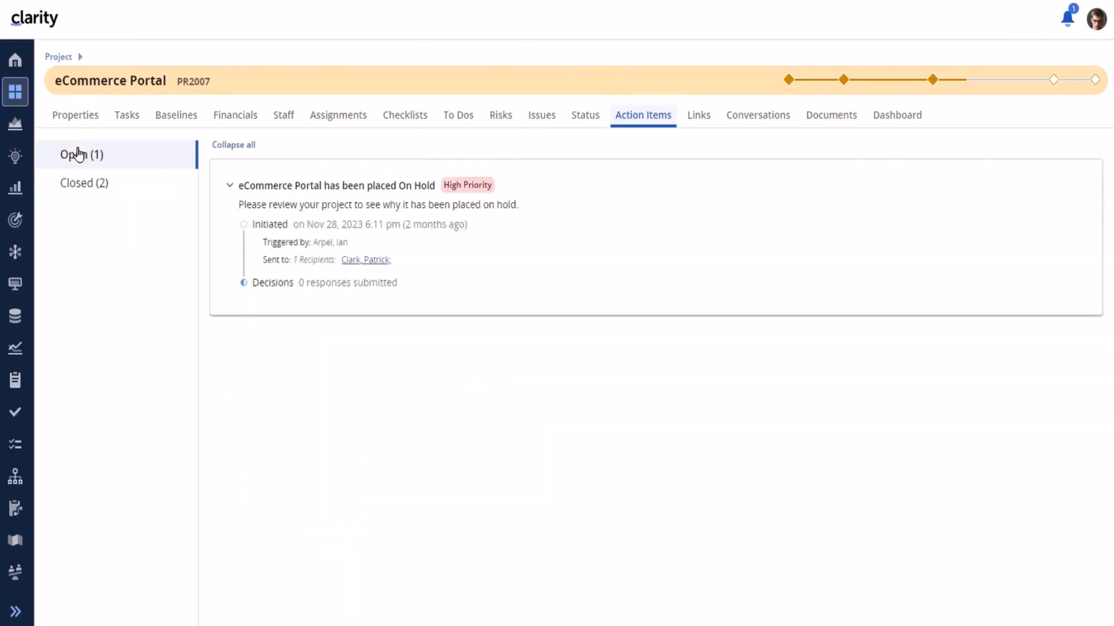
{"action": "left_click", "coordinate": [75, 183]}
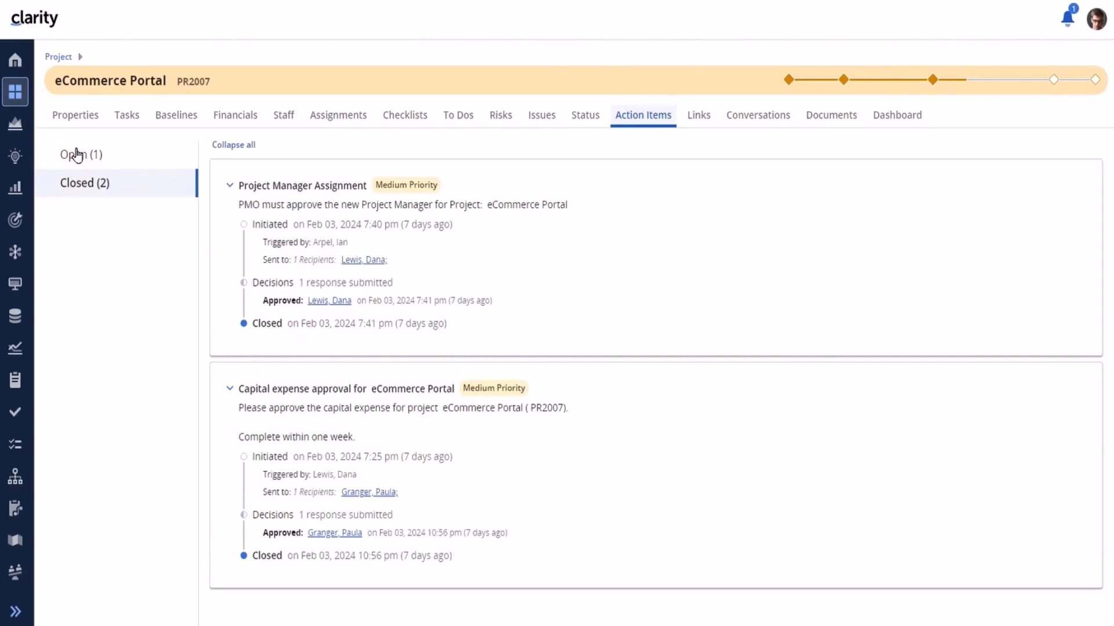
{"action": "left_click", "coordinate": [237, 145]}
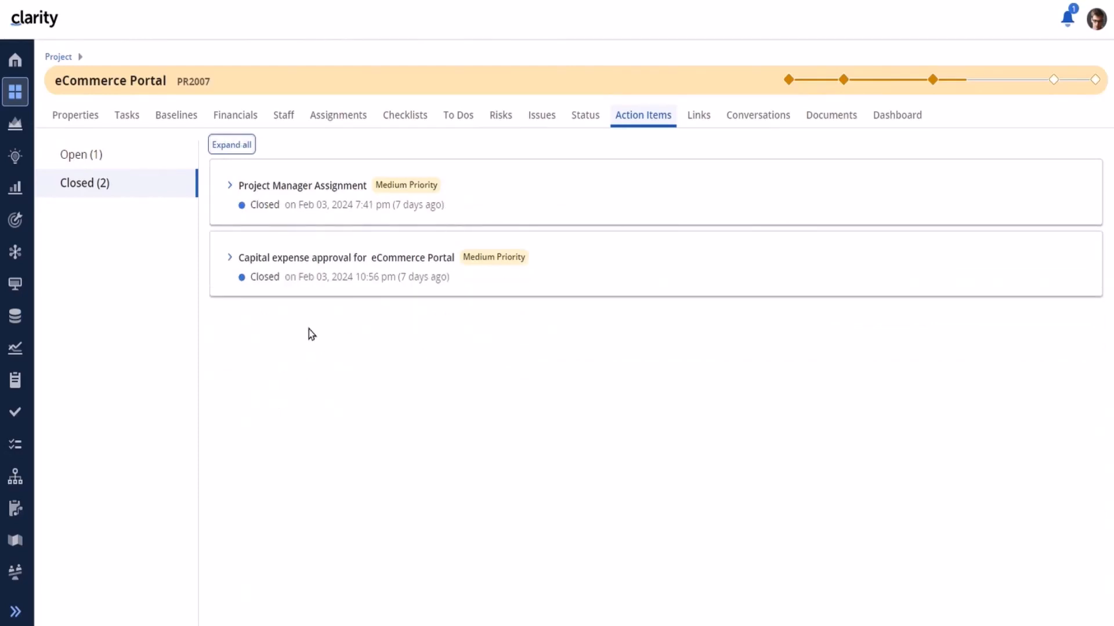
{"action": "left_click", "coordinate": [229, 260]}
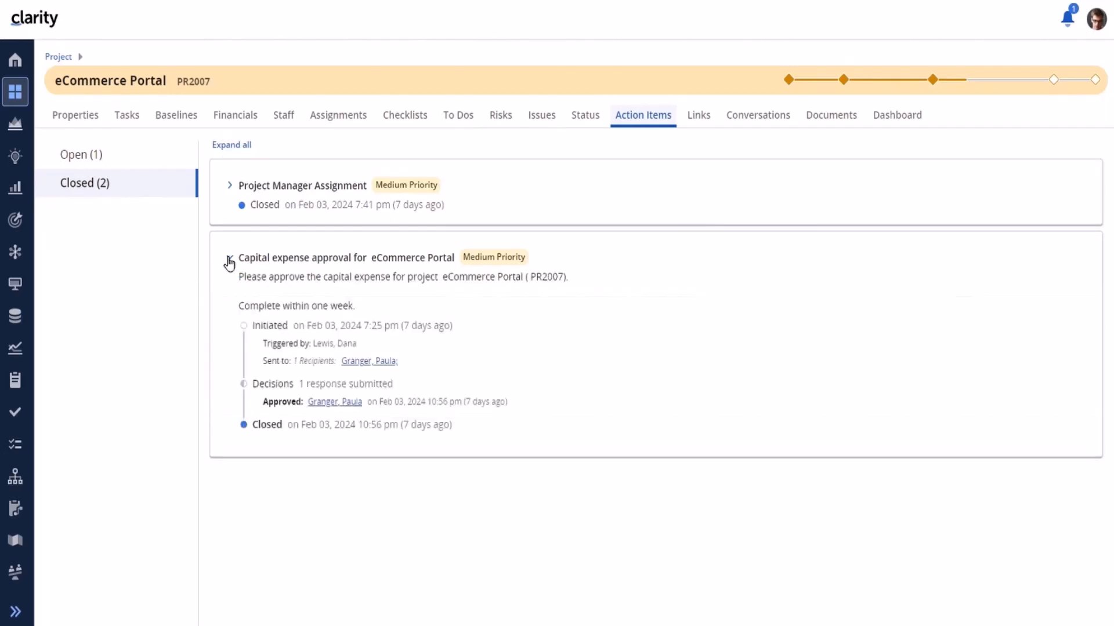